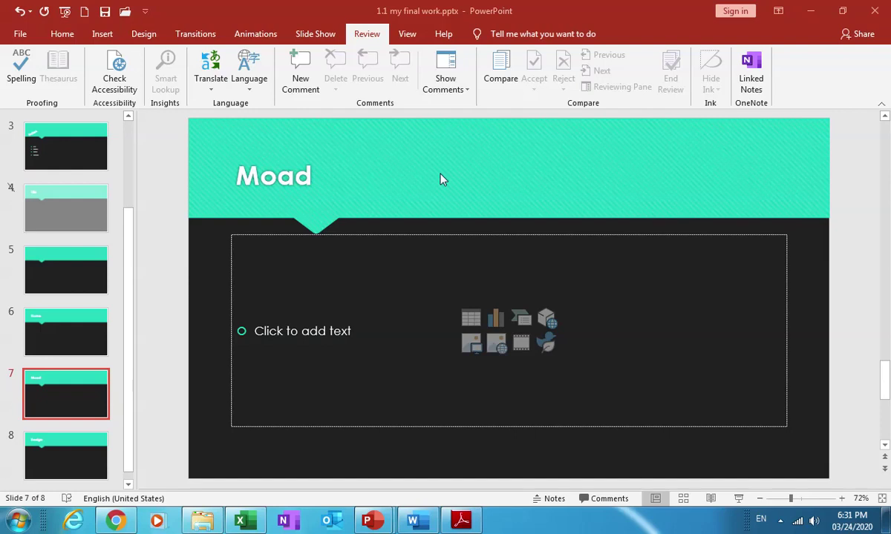
- Open the View tab while slide 7, Moad, is on screen
left_click(405, 35)
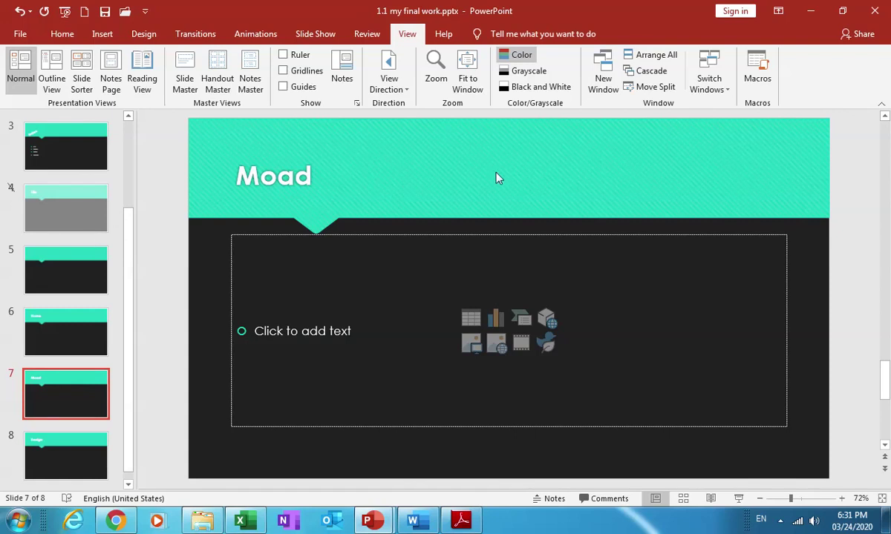
- Switch to Outline View and go to the Stay at home, Index and File slides in the outline
left_click(59, 69)
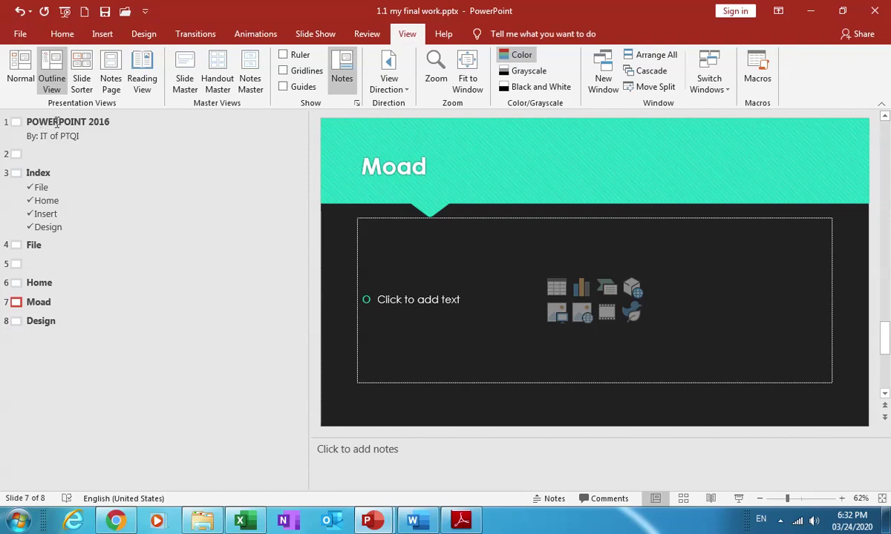
left_click(29, 154)
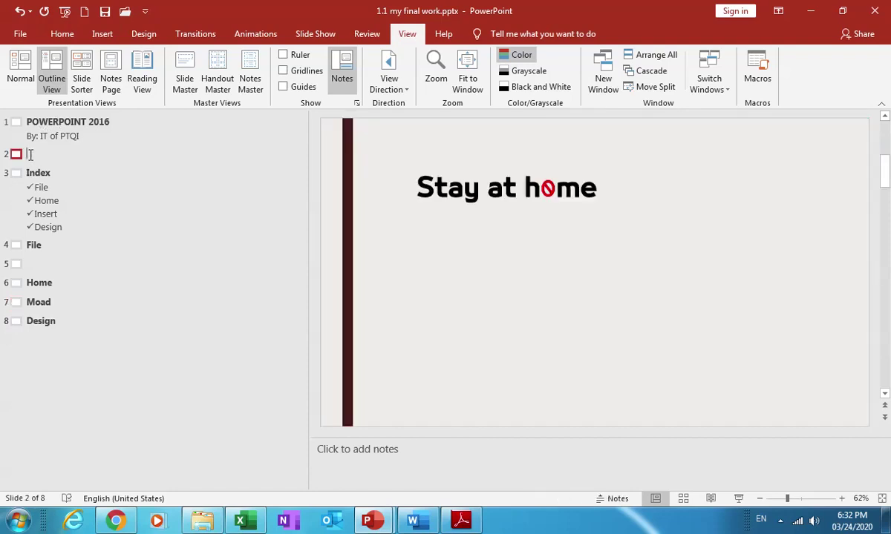
left_click(53, 186)
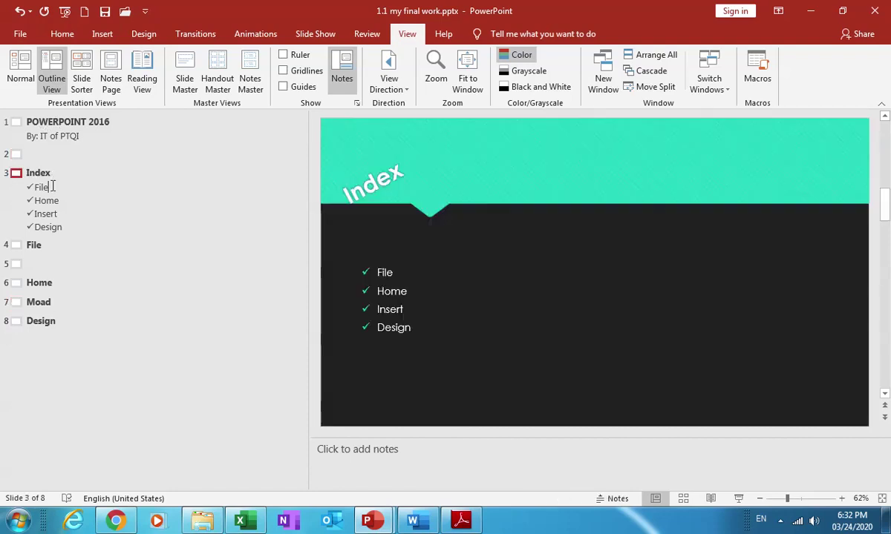
left_click(49, 246)
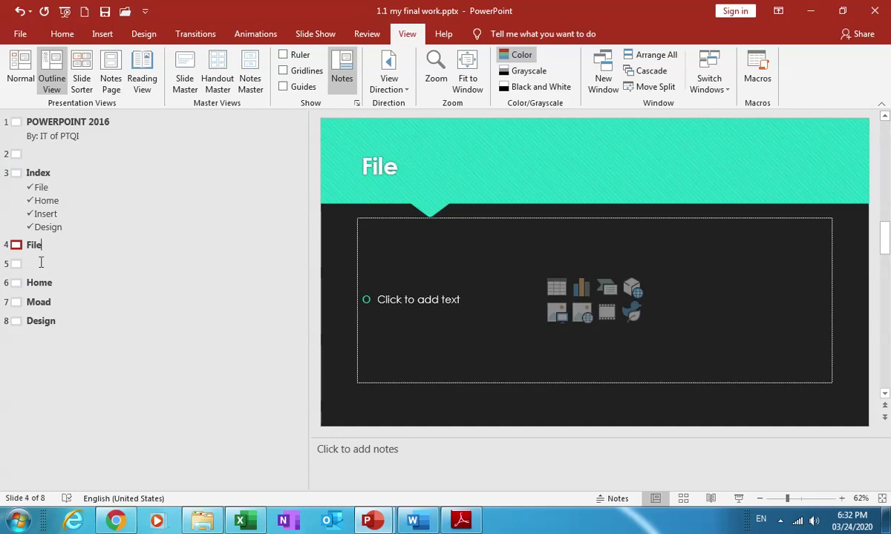
- Step down through the outline to the Moad and Design slides, then return to slide 2, Stay at home
left_click(41, 264)
left_click(41, 282)
left_click(41, 302)
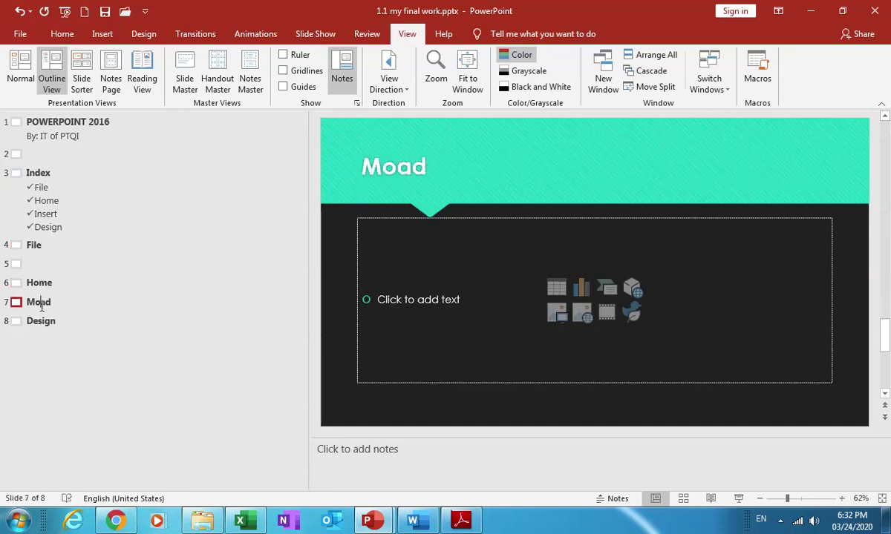
left_click(38, 322)
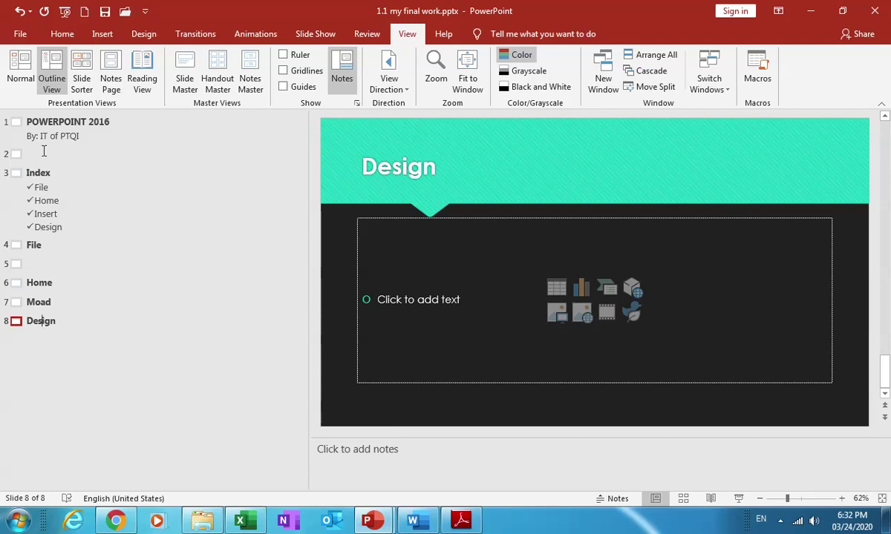
key("Up")
key("Up")
key("Up")
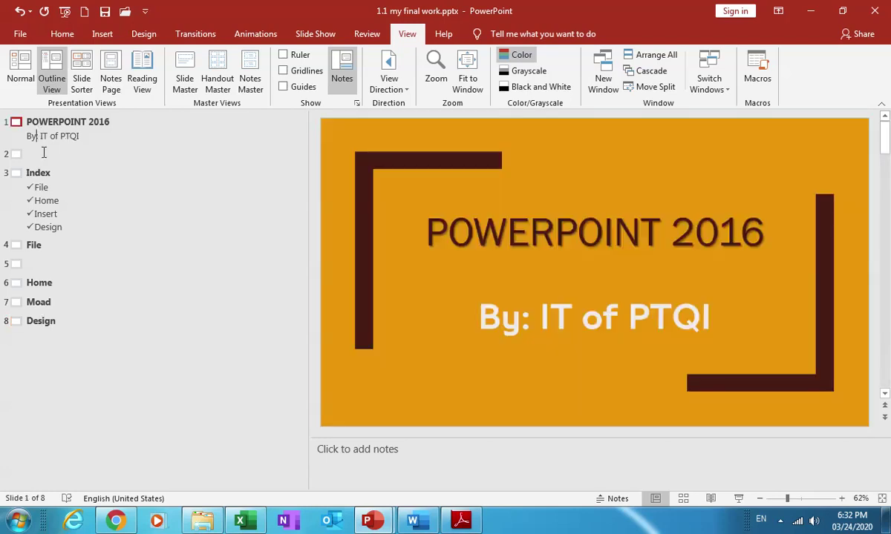
left_click(43, 152)
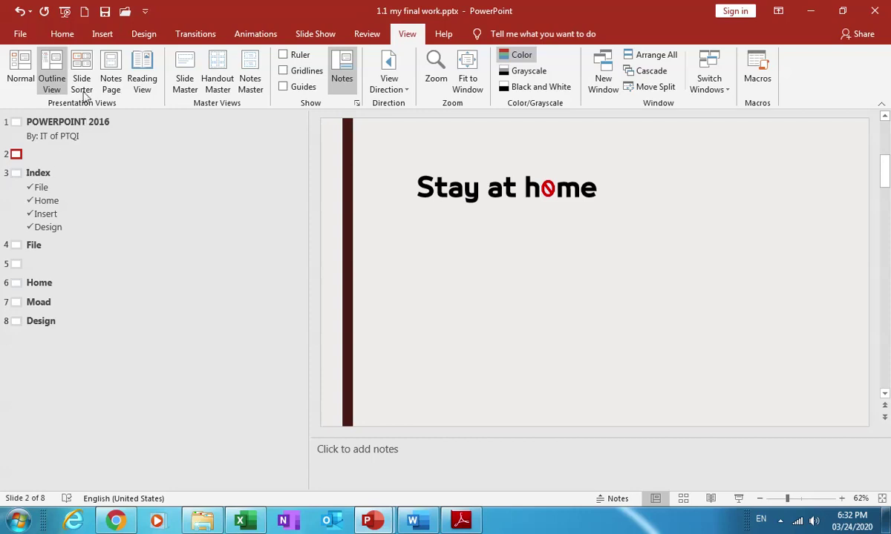
- In Slide Sorter, reorder thumbnails to POWERPOINT 2016, Stay at home, Home, File, Index
left_click(83, 65)
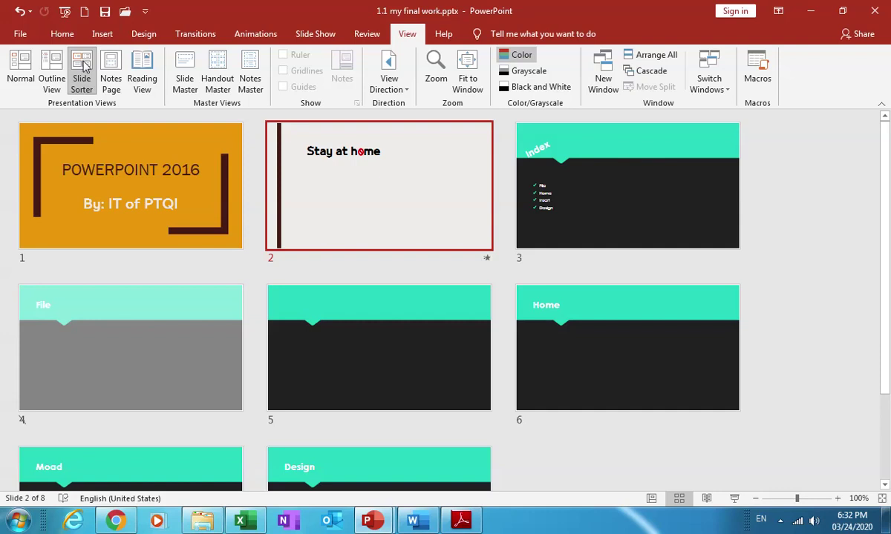
mouse_move(172, 183)
left_mouse_down()
mouse_move(524, 354)
mouse_move(559, 345)
left_mouse_up()
left_click(451, 352)
left_click_drag(387, 349, 389, 187)
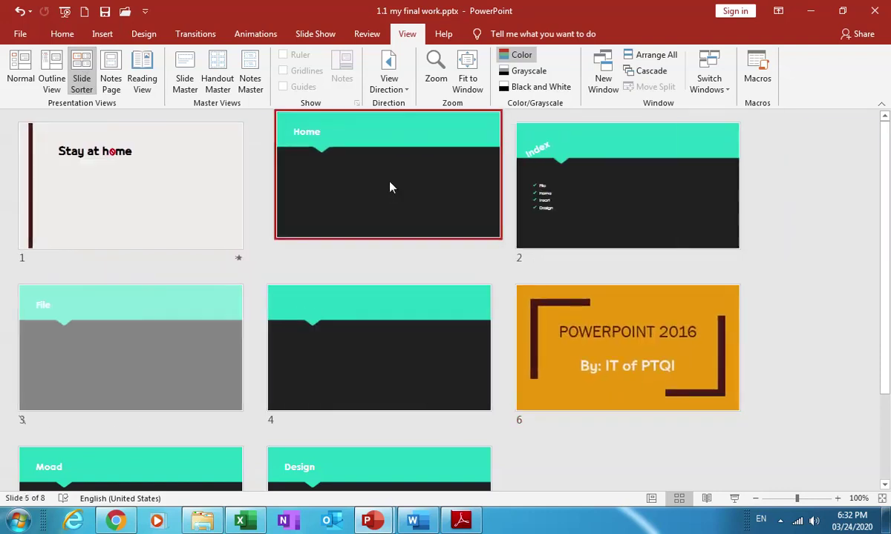
left_click_drag(586, 199, 12, 387)
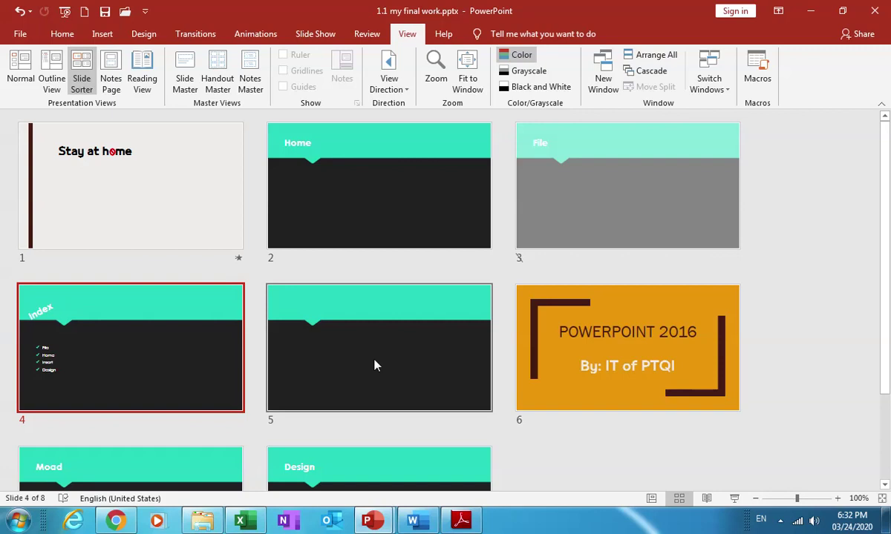
left_click_drag(530, 358, 26, 226)
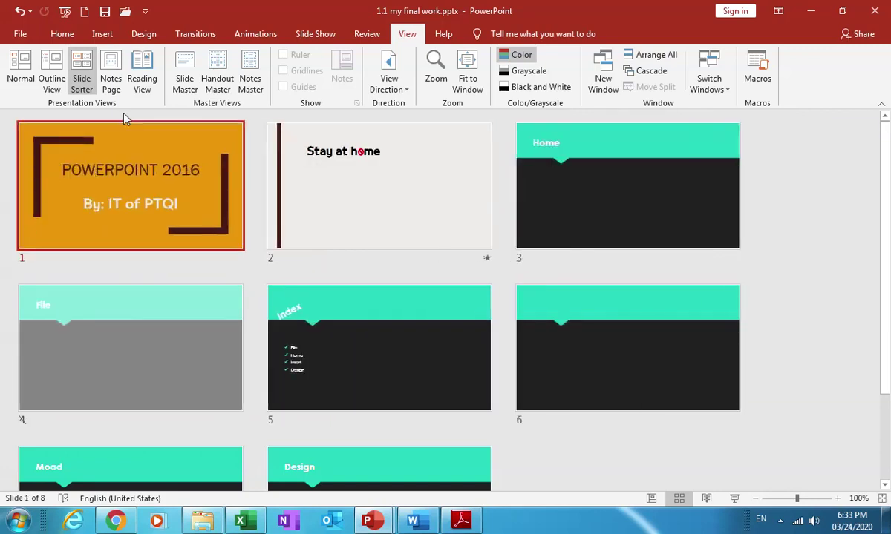
- Show the POWERPOINT 2016 title slide in Notes Page view with its empty notes box active
left_click(114, 74)
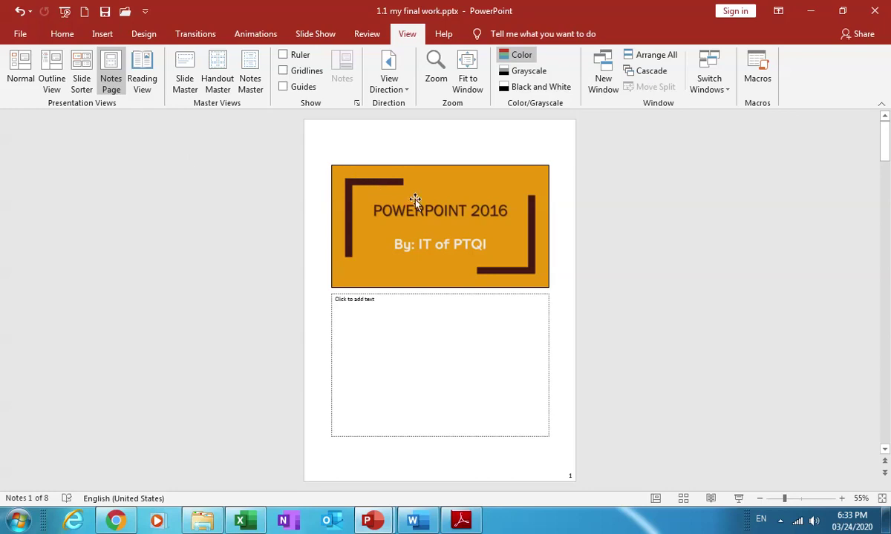
left_click(396, 306)
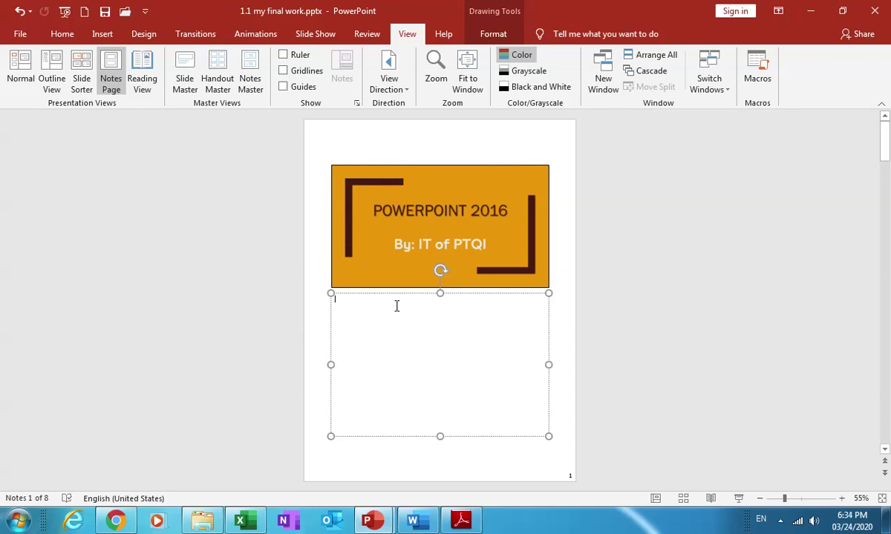
left_click(313, 288)
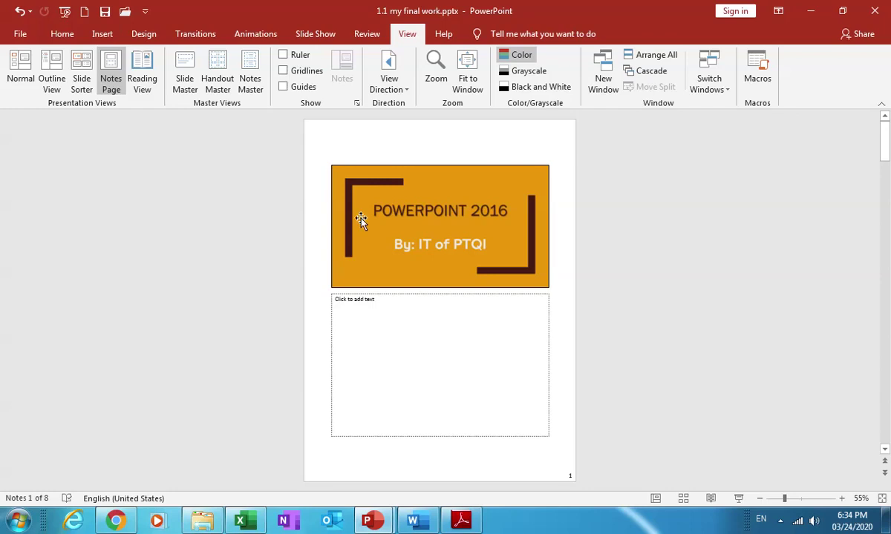
left_click(373, 300)
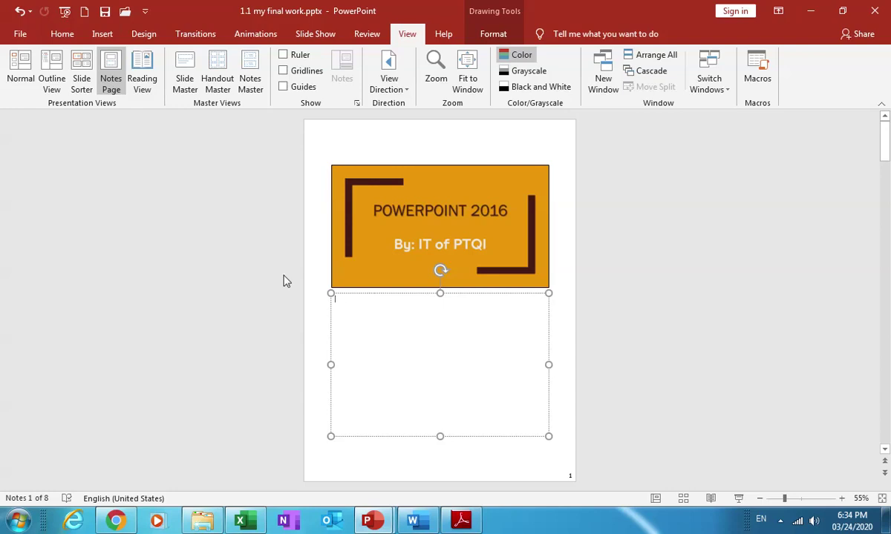
left_click(310, 275)
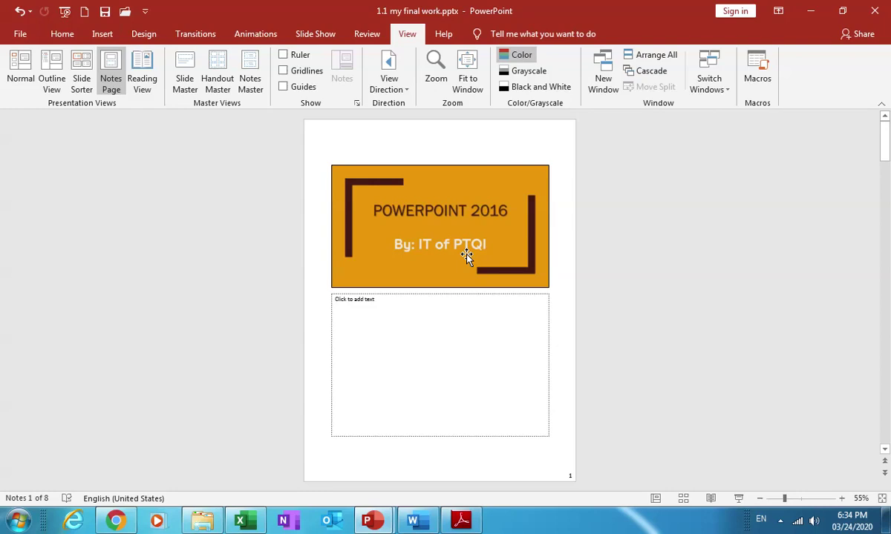
left_click(452, 320)
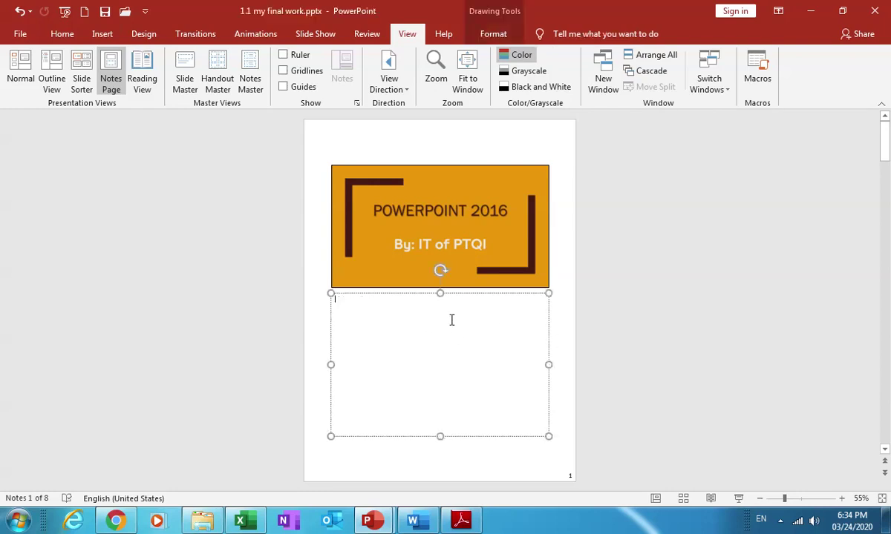
- Preview the deck in Reading View, paging forward to Stay at home and back, then exit to Outline View
left_click(143, 79)
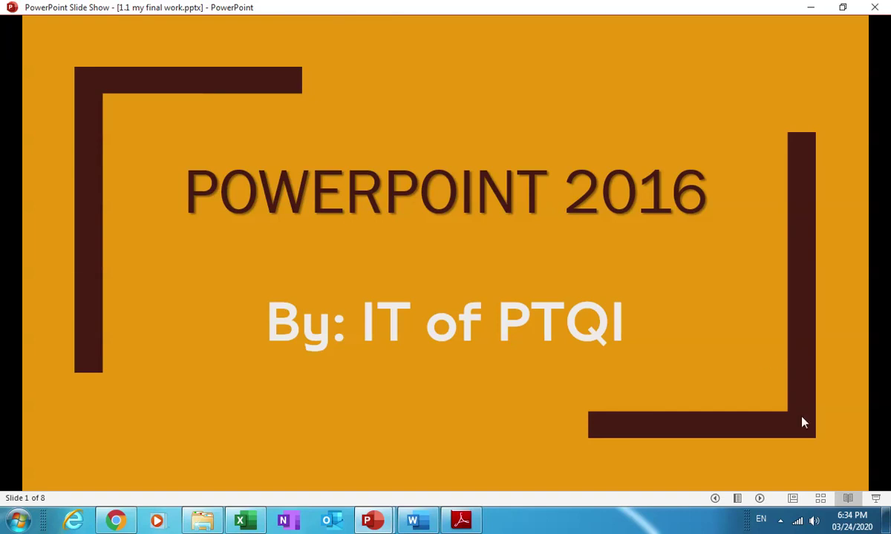
left_click(759, 498)
left_click(759, 499)
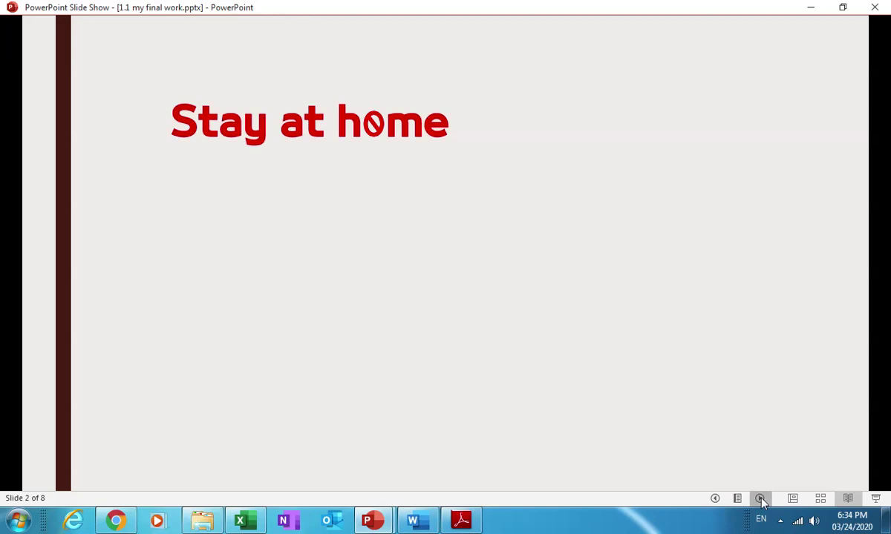
left_click(717, 499)
left_click(717, 499)
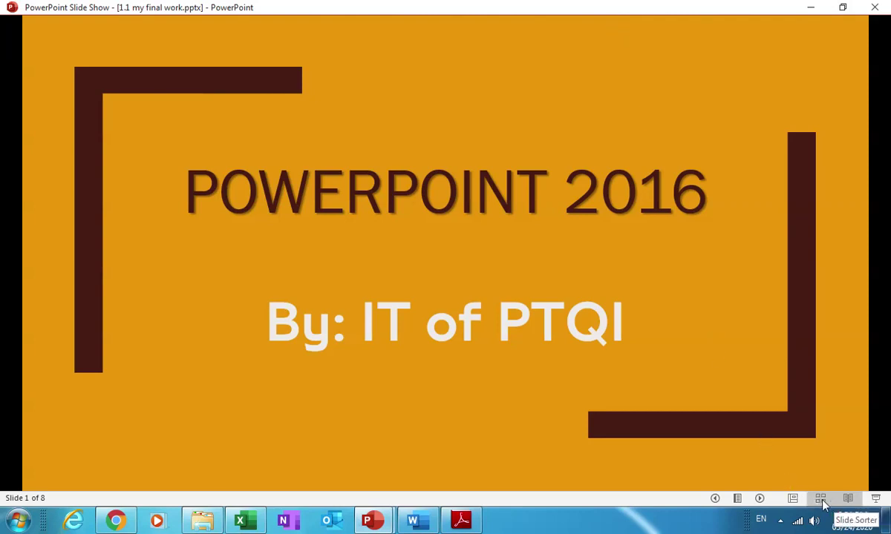
left_click(793, 499)
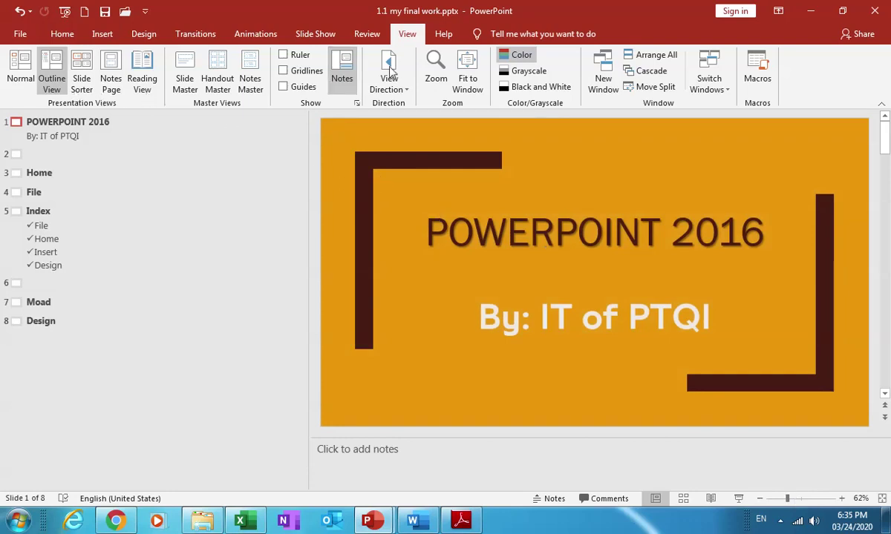
- Switch to Normal view, then Outline View with the caret in the title slide's outline text
left_click(21, 68)
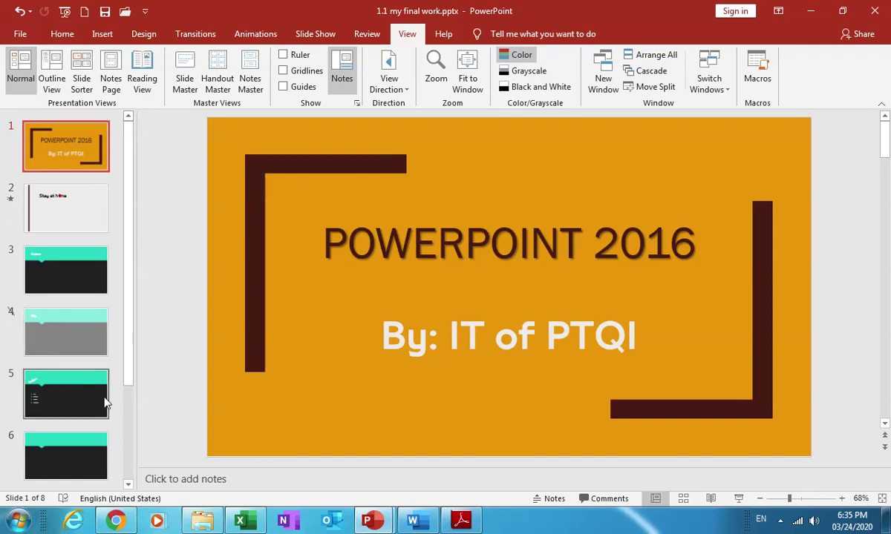
left_click(50, 71)
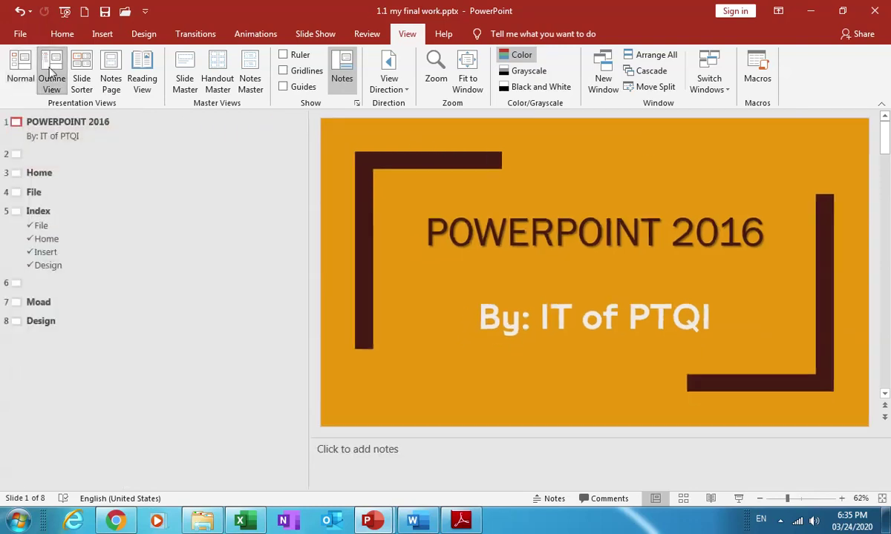
left_click(594, 158)
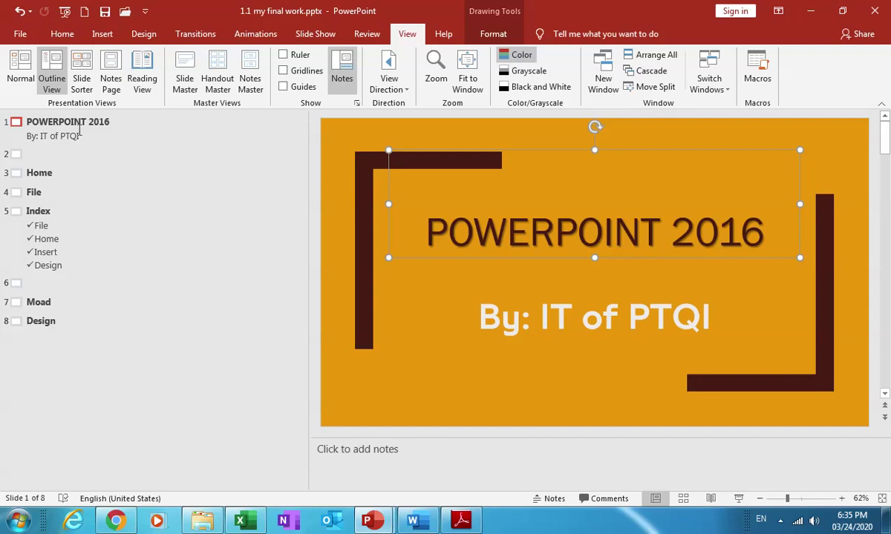
- Show all slides in Slide Sorter, then the title slide as a notes page with its notes box active
left_click(81, 81)
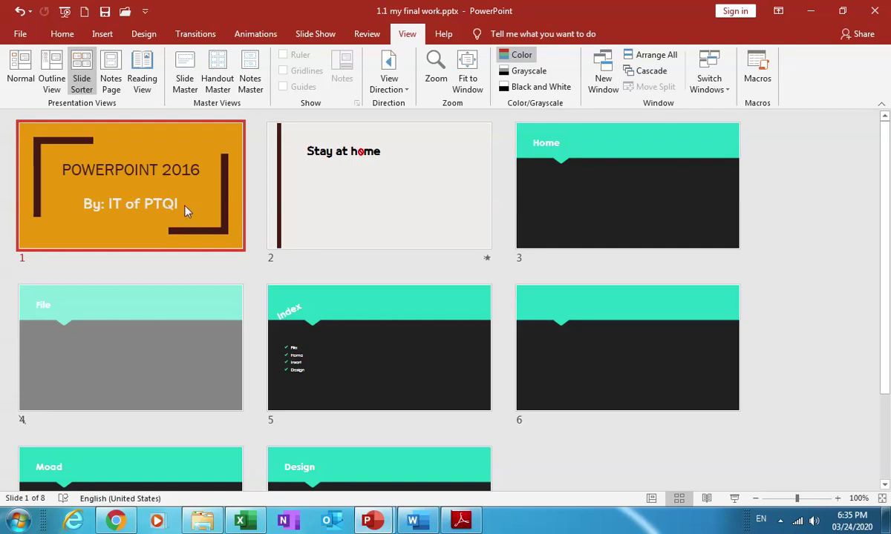
left_click(111, 69)
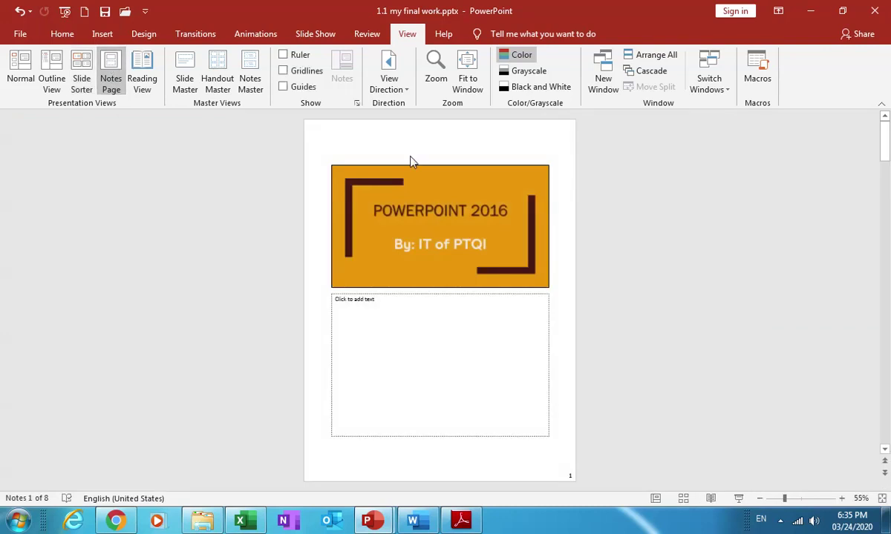
left_click(373, 301)
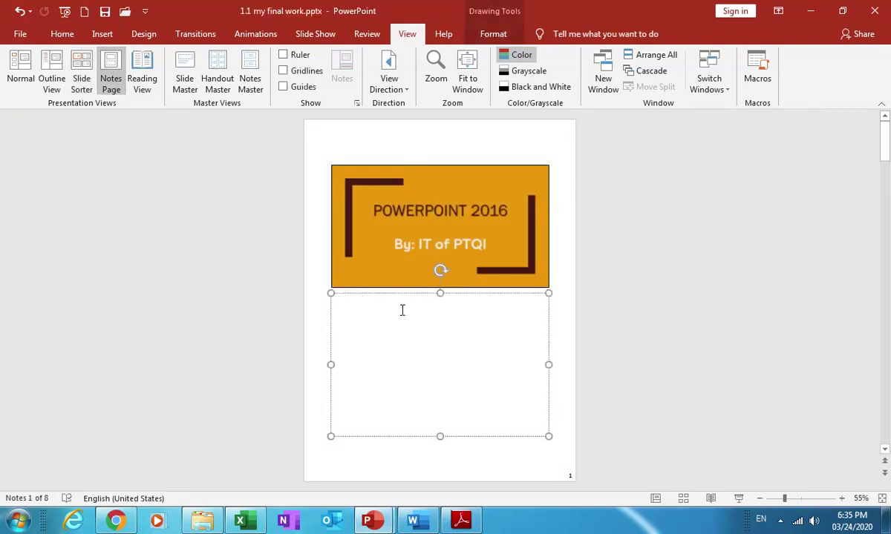
- In Normal view, drag the notes-pane splitter up and back down to resize the title slide's notes area
left_click(20, 74)
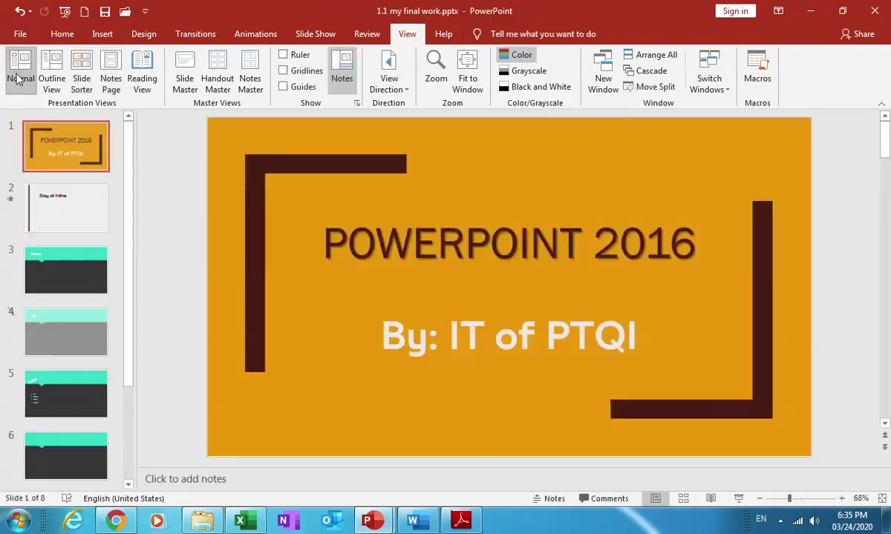
left_click(238, 477)
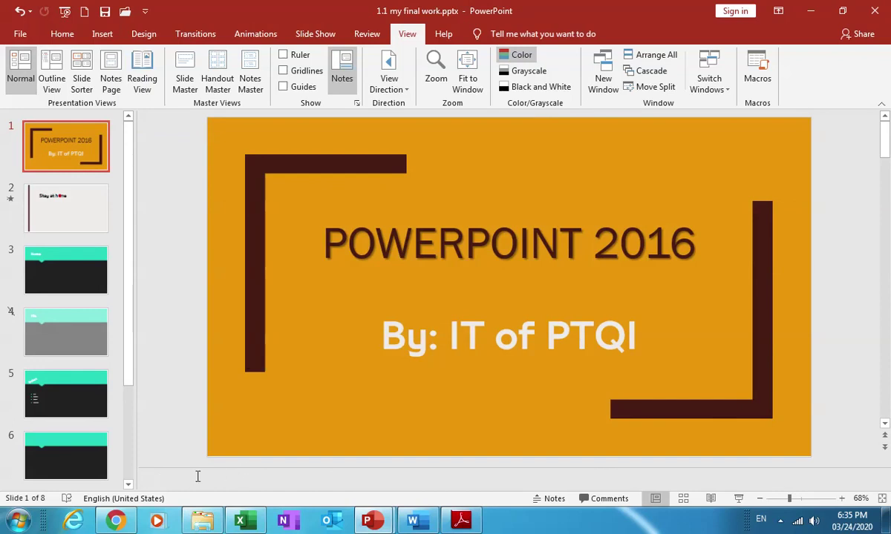
left_click_drag(234, 468, 231, 353)
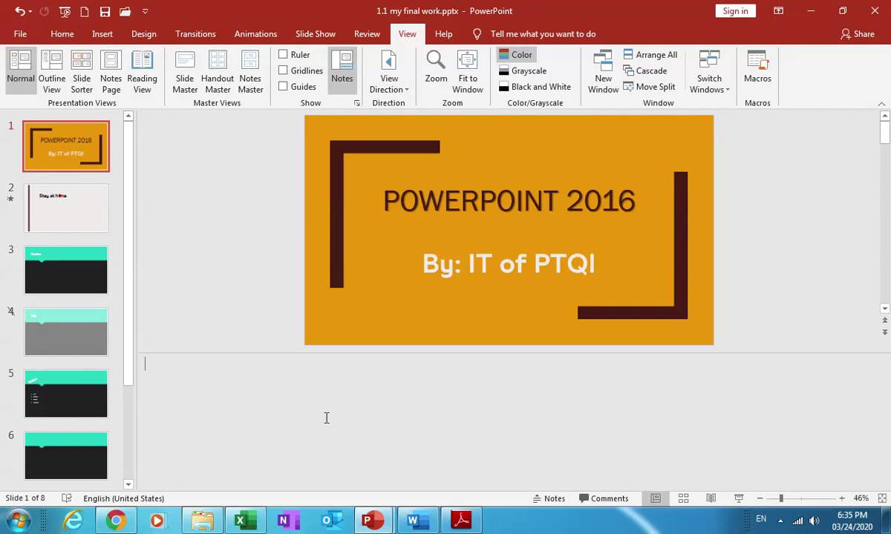
left_click_drag(295, 353, 300, 444)
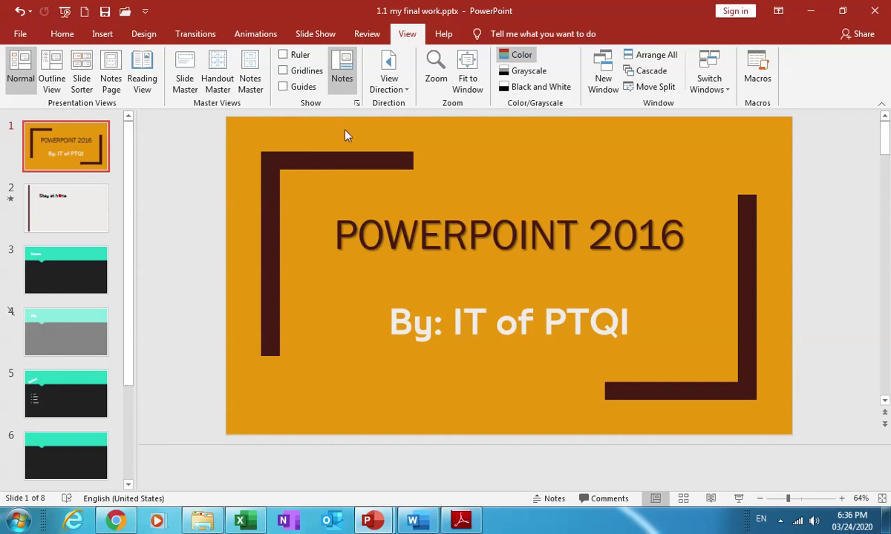
mouse_move(399, 23)
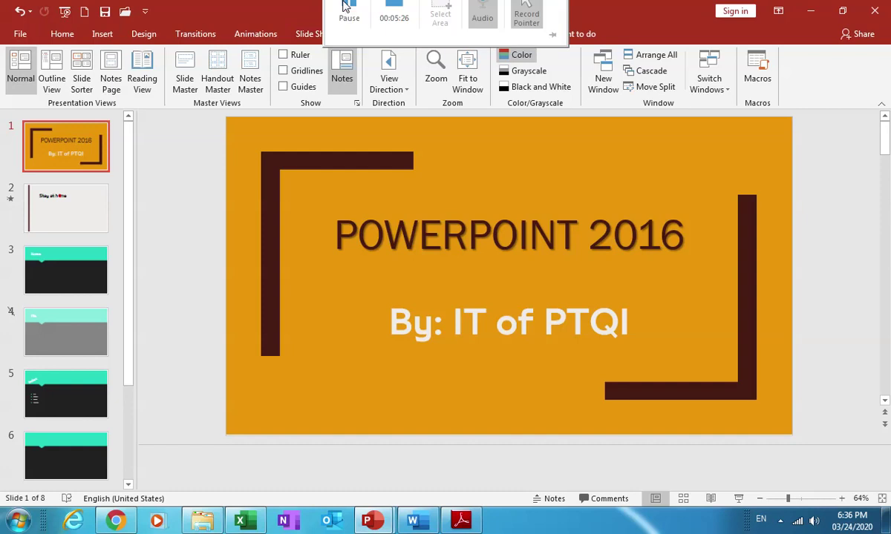